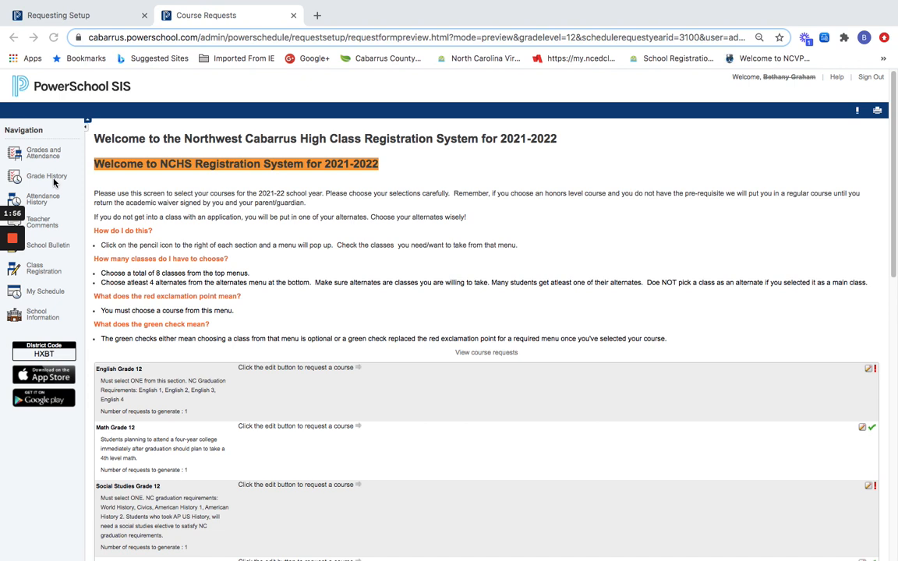
mouse_move(12, 240)
left_click(11, 291)
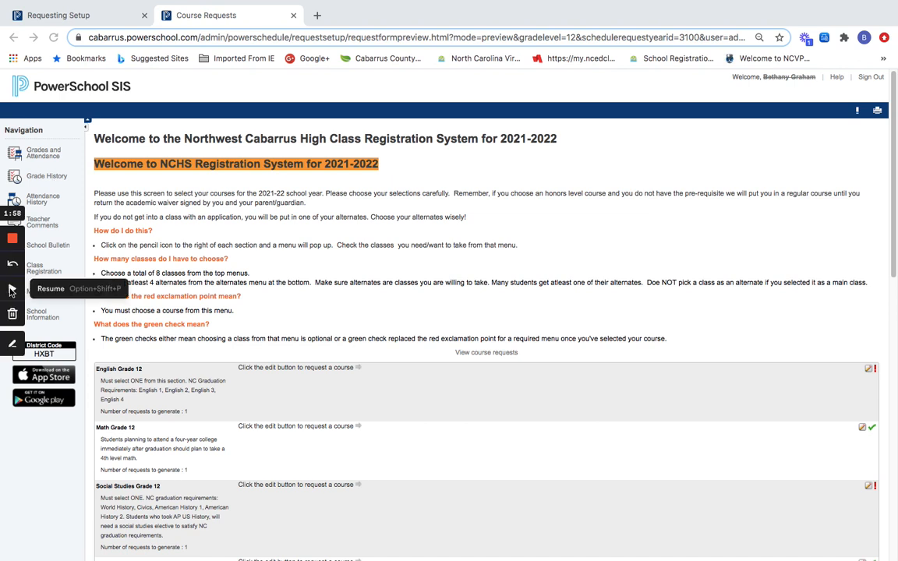
left_click(11, 292)
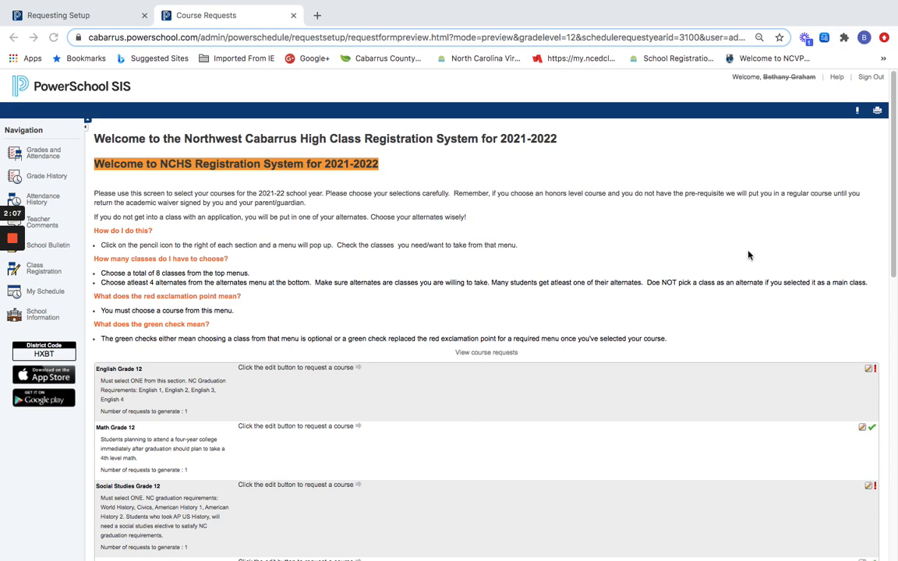
Step: Review the registration instructions and the Grade 12 course sections, from English through Alternates and Additional Requests
scroll(748, 255, "down", 2)
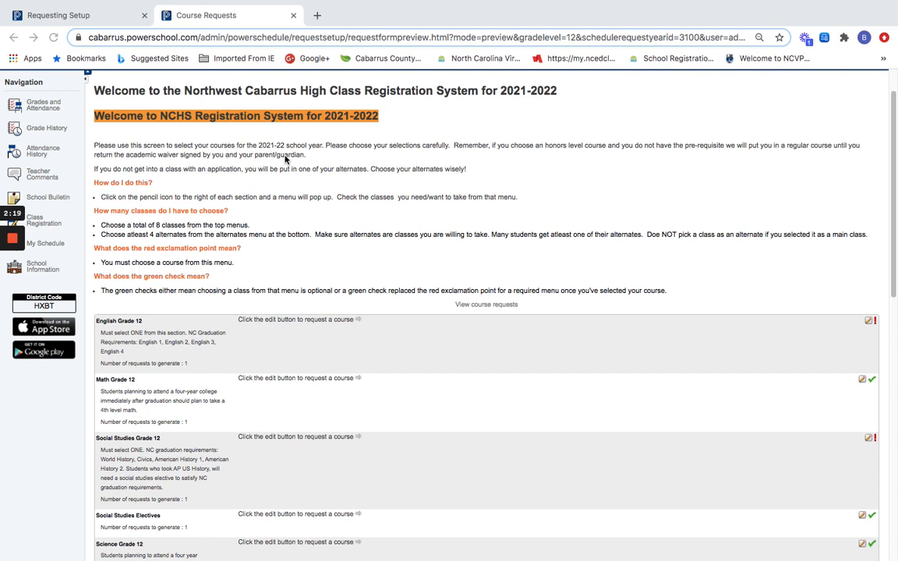
mouse_move(12, 250)
scroll(720, 304, "down", 3)
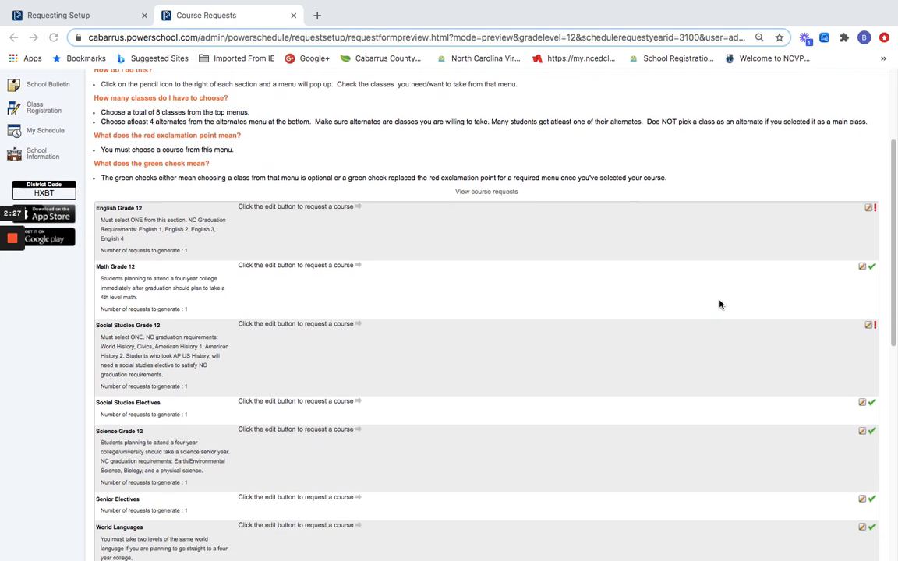
scroll(720, 304, "down", 1)
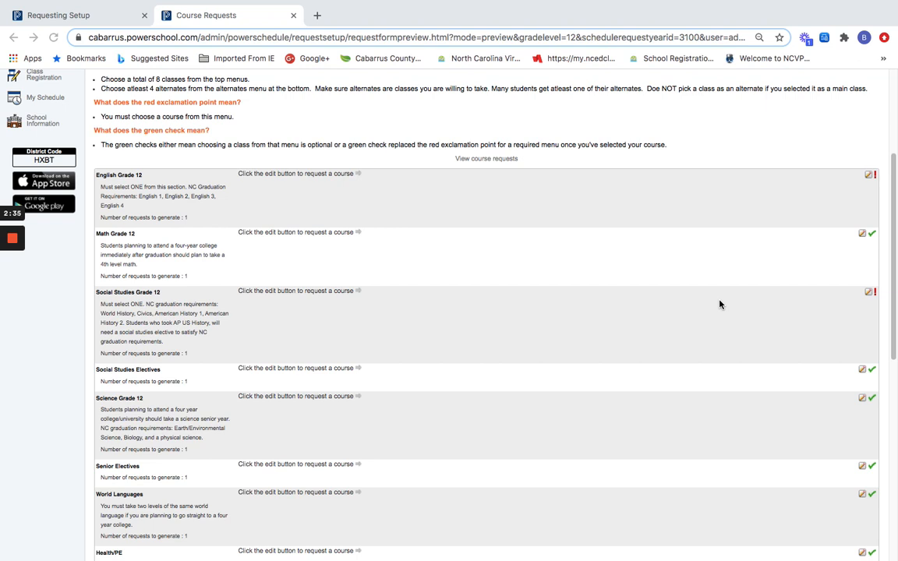
scroll(721, 304, "down", 1)
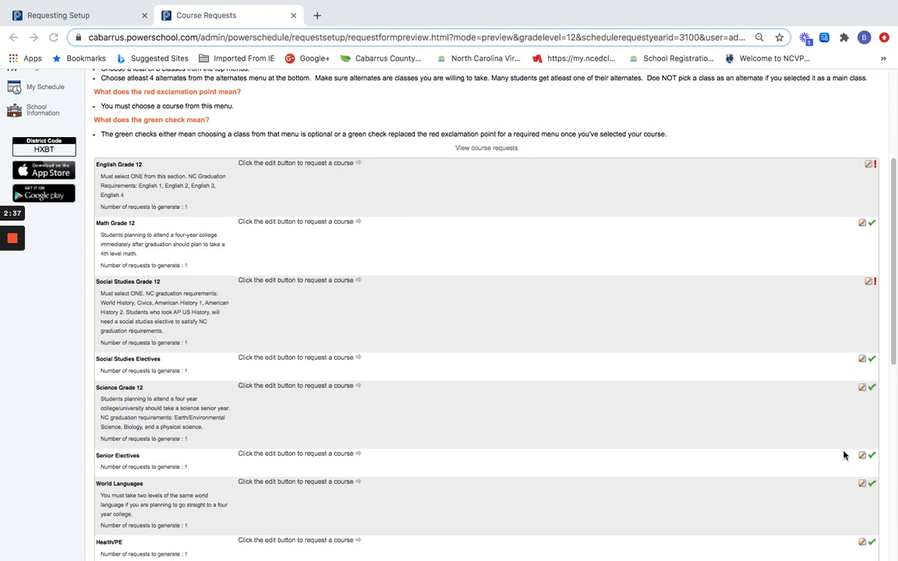
scroll(654, 145, "up", 1)
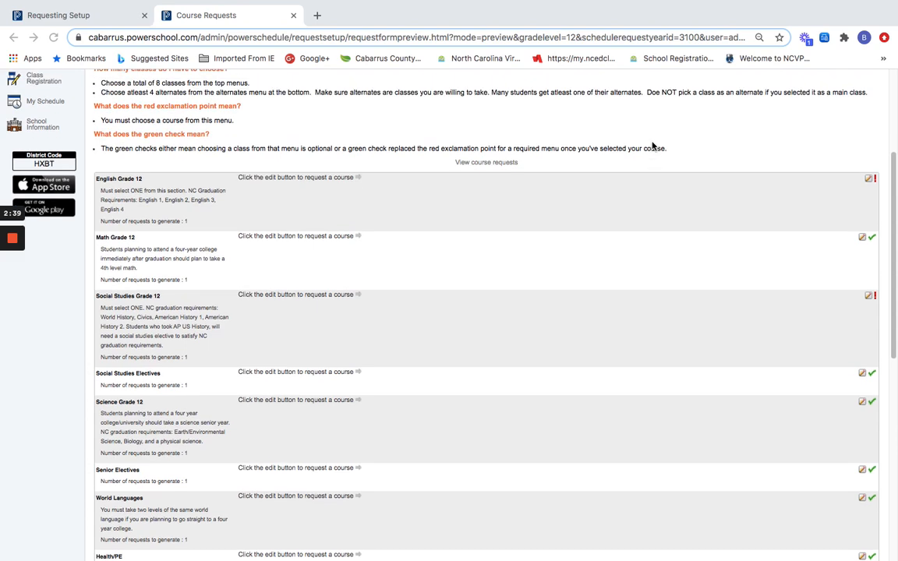
scroll(661, 263, "down", 5)
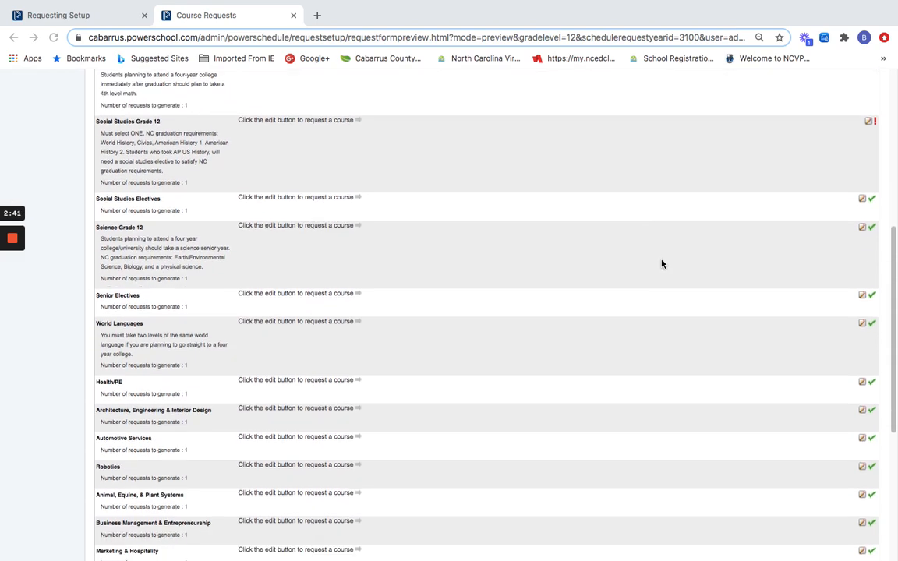
scroll(662, 264, "down", 6)
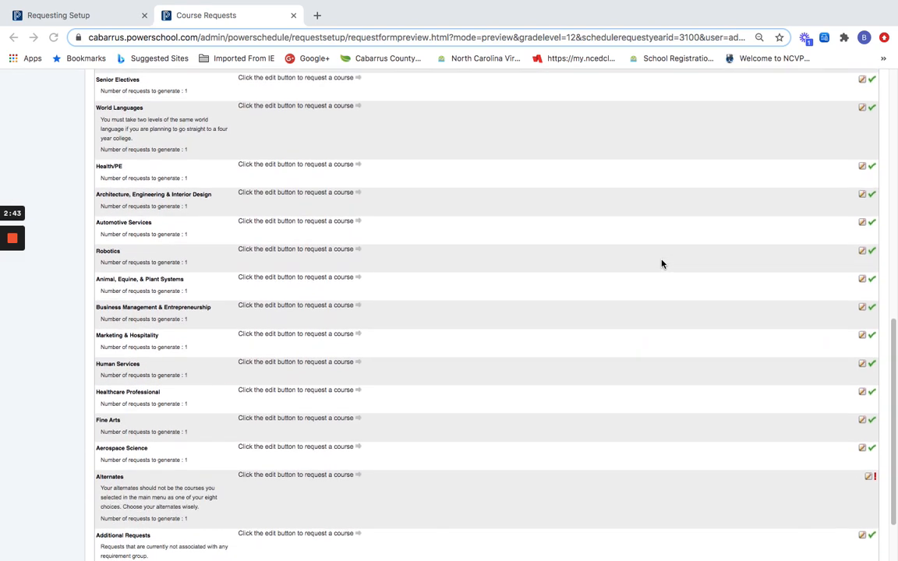
scroll(661, 264, "up", 14)
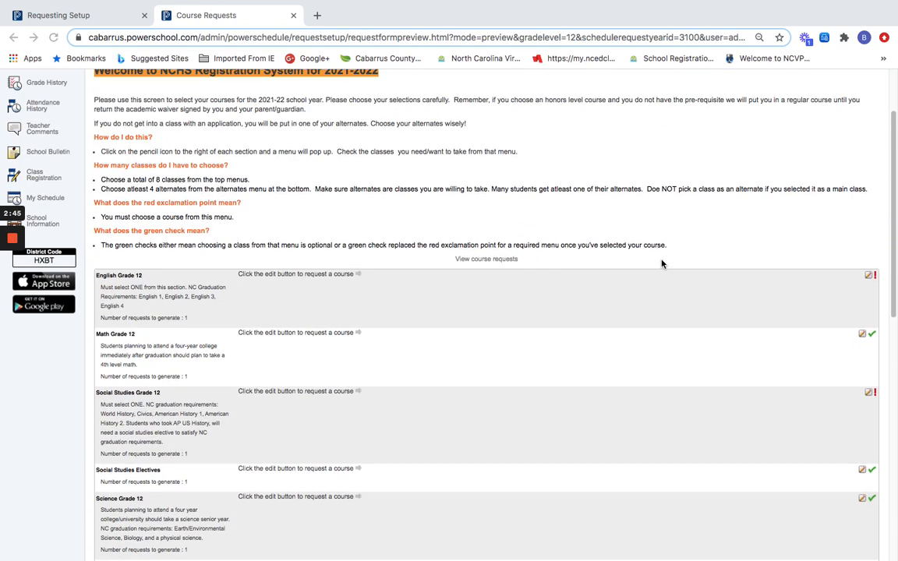
scroll(662, 263, "up", 1)
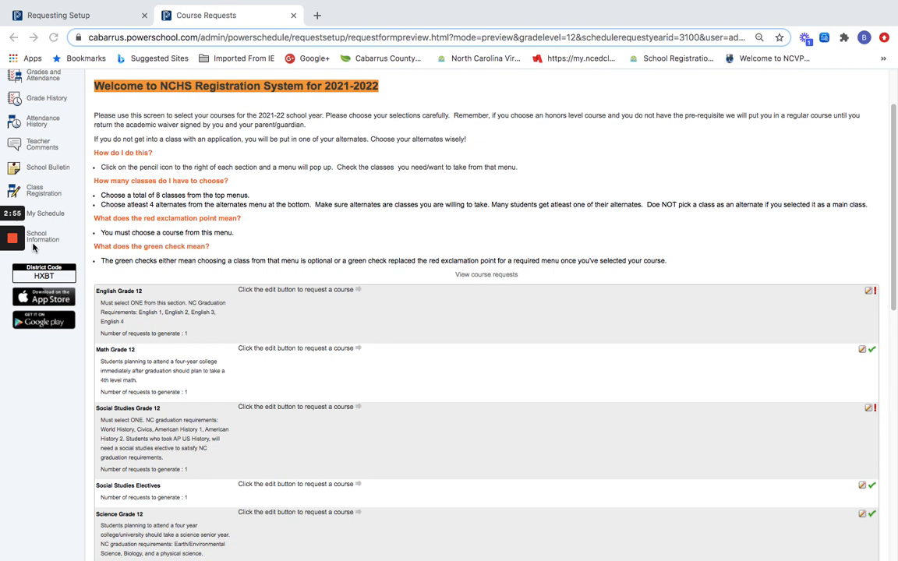
mouse_move(17, 220)
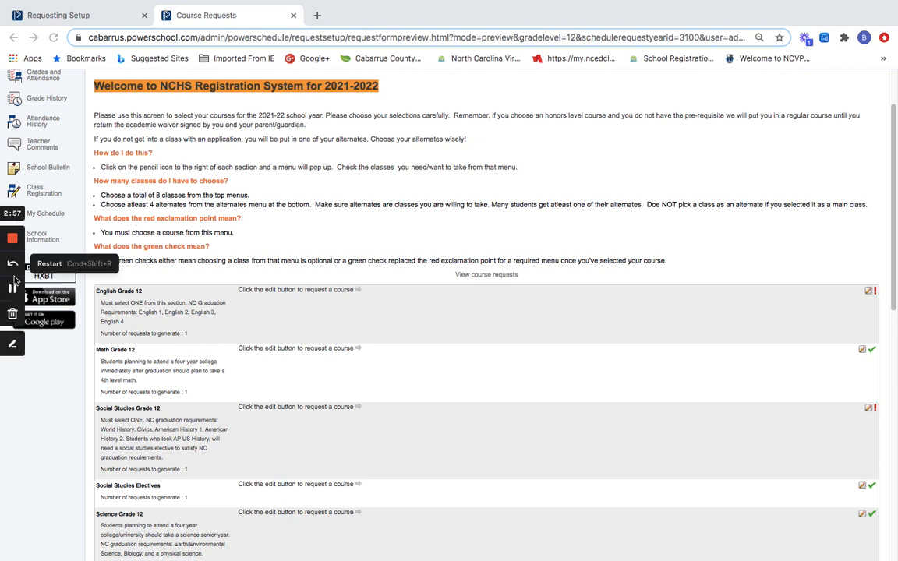
Step: Request English IV Honors in the English Grade 12 section and accept the selection
scroll(11, 293, "down", 3)
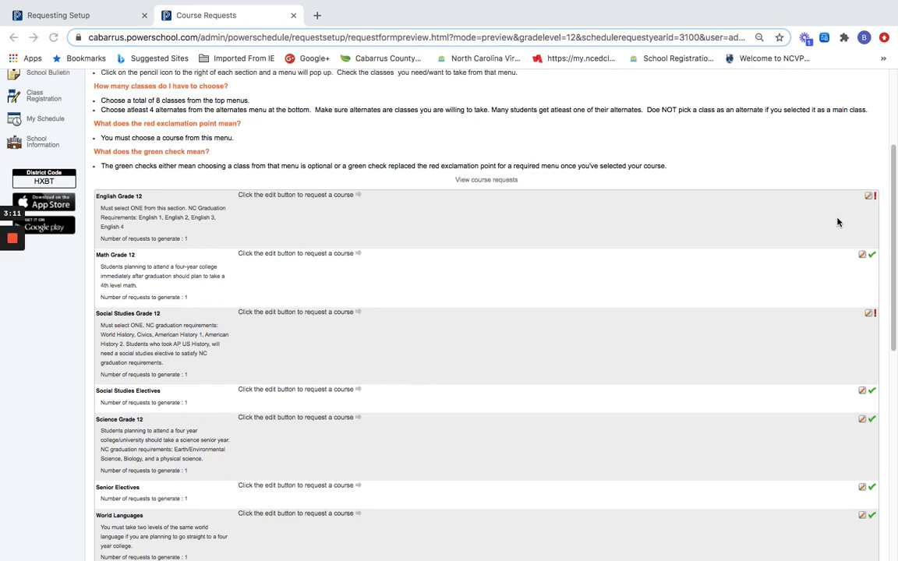
scroll(804, 243, "down", 2)
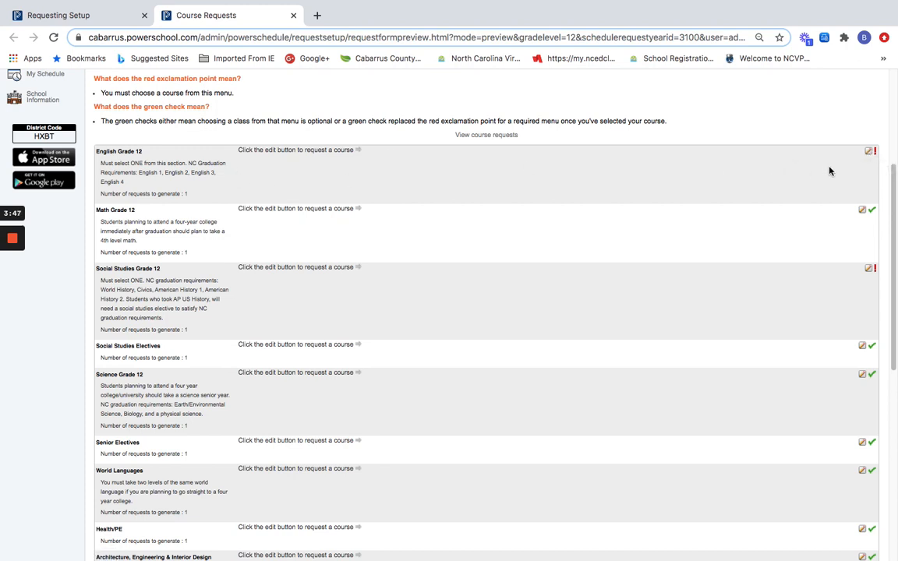
scroll(830, 171, "up", 3)
scroll(829, 171, "up", 2)
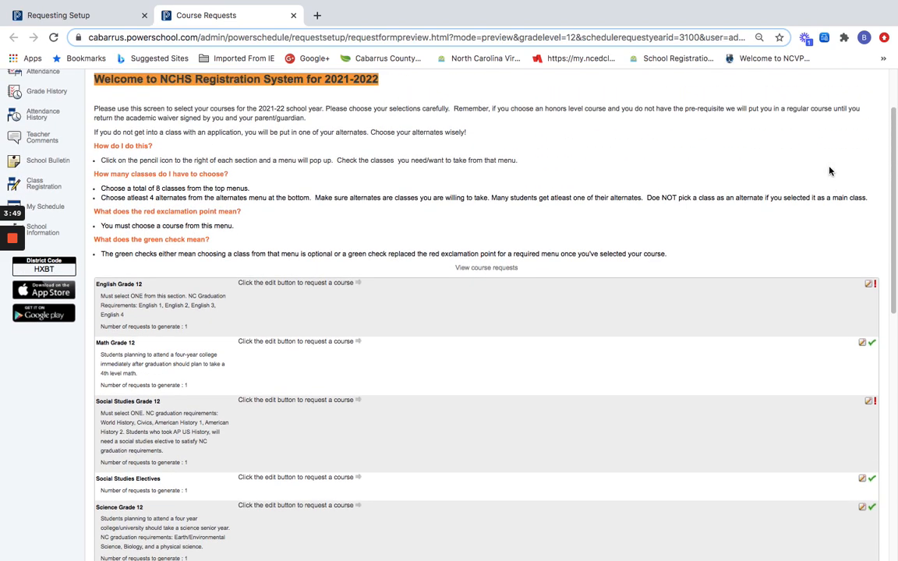
scroll(829, 171, "down", 3)
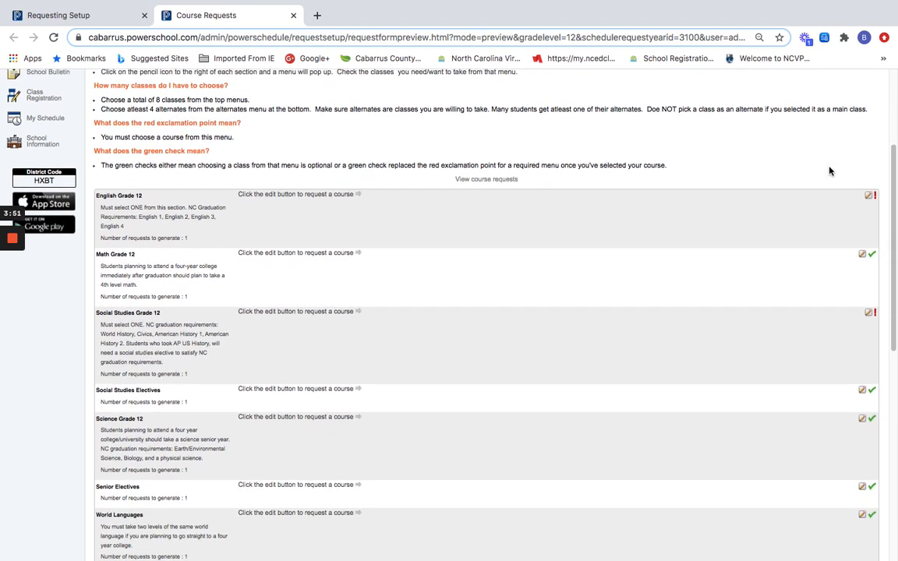
left_click(870, 198)
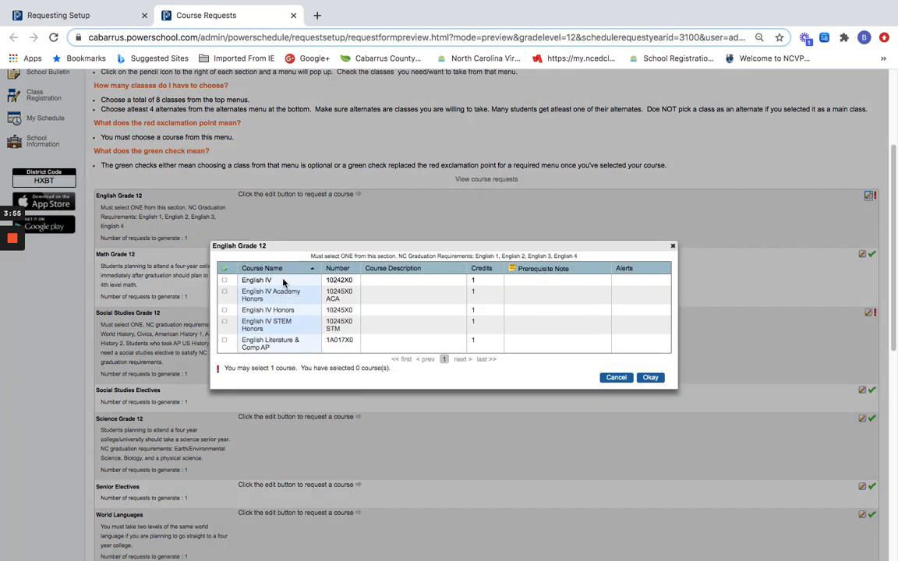
left_click(224, 312)
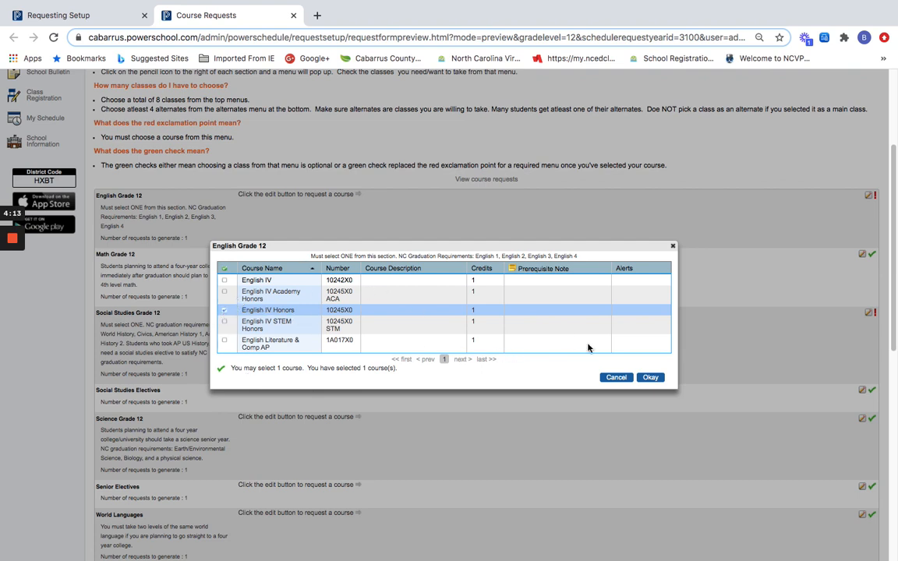
left_click(651, 377)
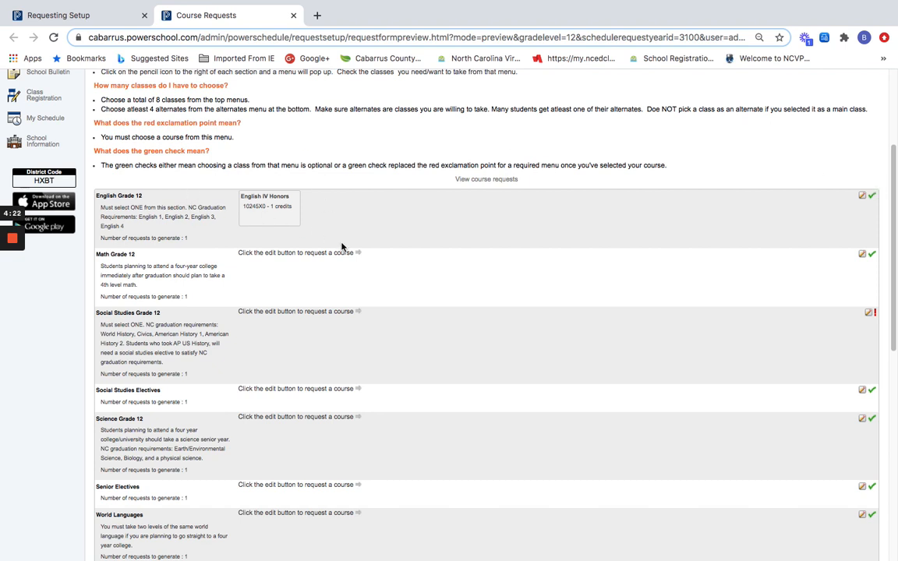
Step: Request NC Math 4 Honors and Statistics AP in the Math Grade 12 section and accept both courses
scroll(378, 295, "down", 3)
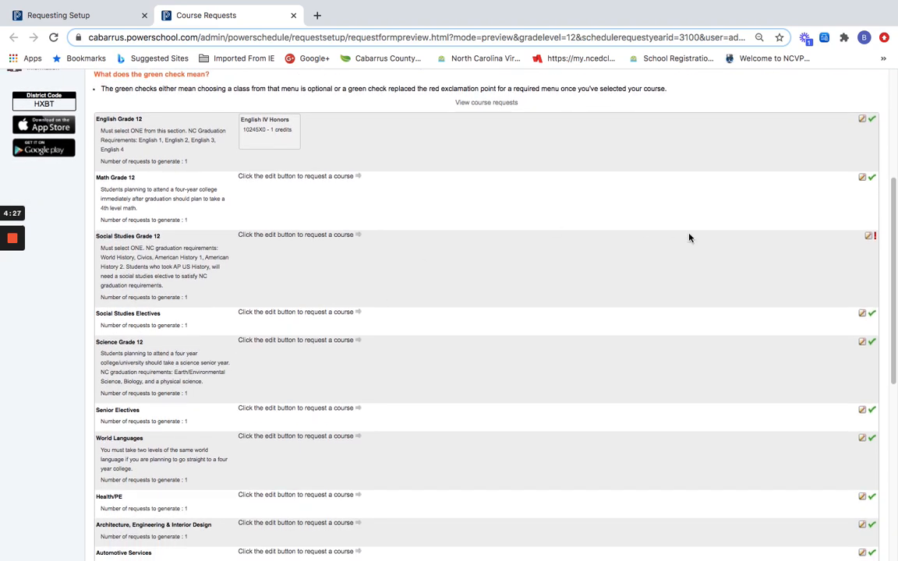
scroll(689, 238, "down", 1)
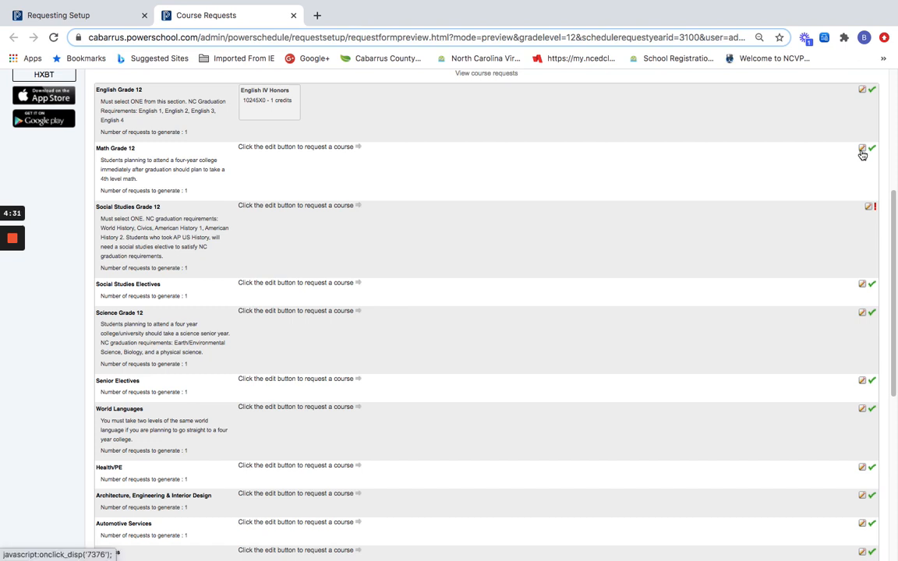
left_click(863, 149)
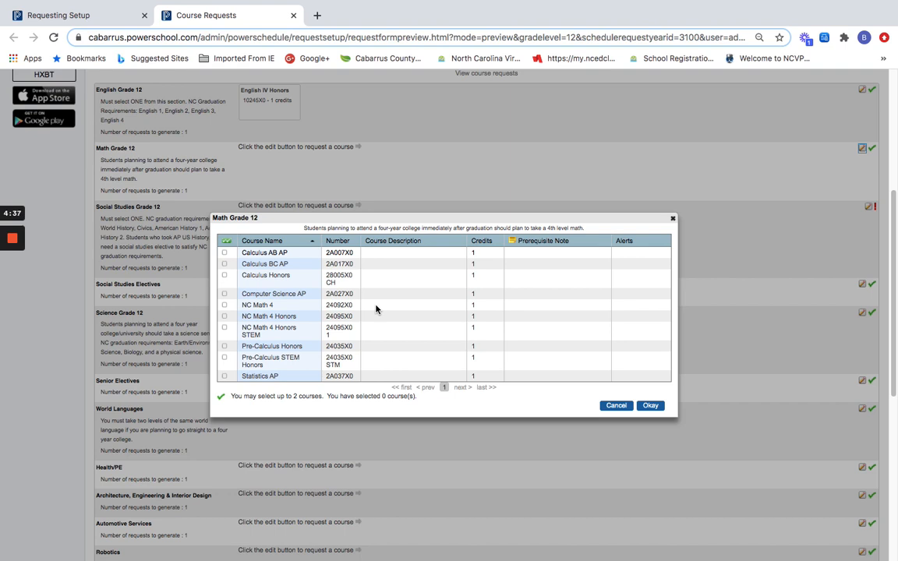
left_click(673, 219)
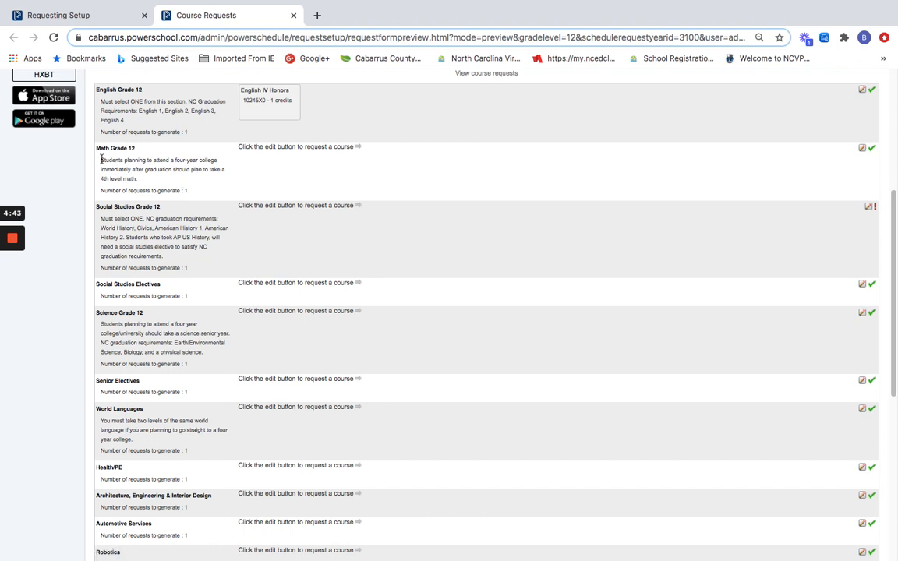
scroll(858, 144, "up", 1)
left_click(862, 152)
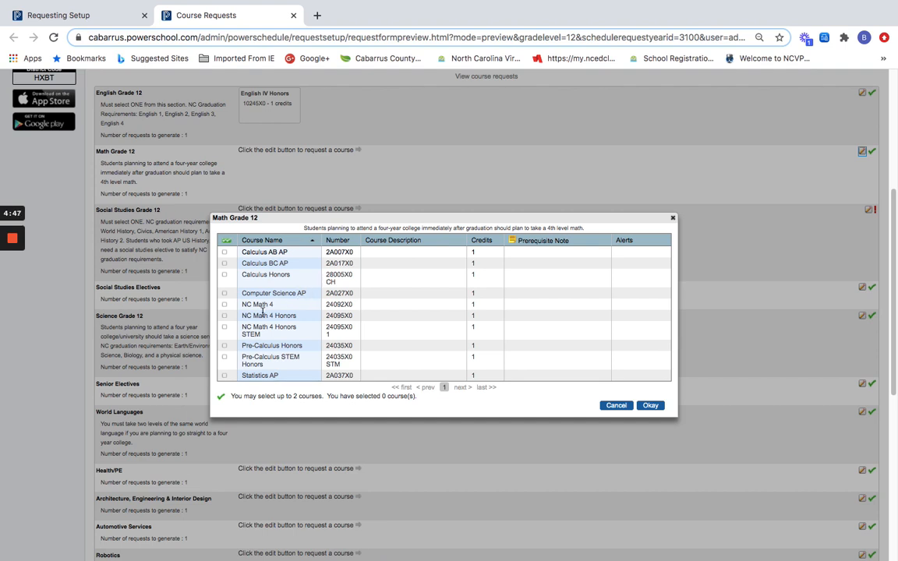
left_click(225, 316)
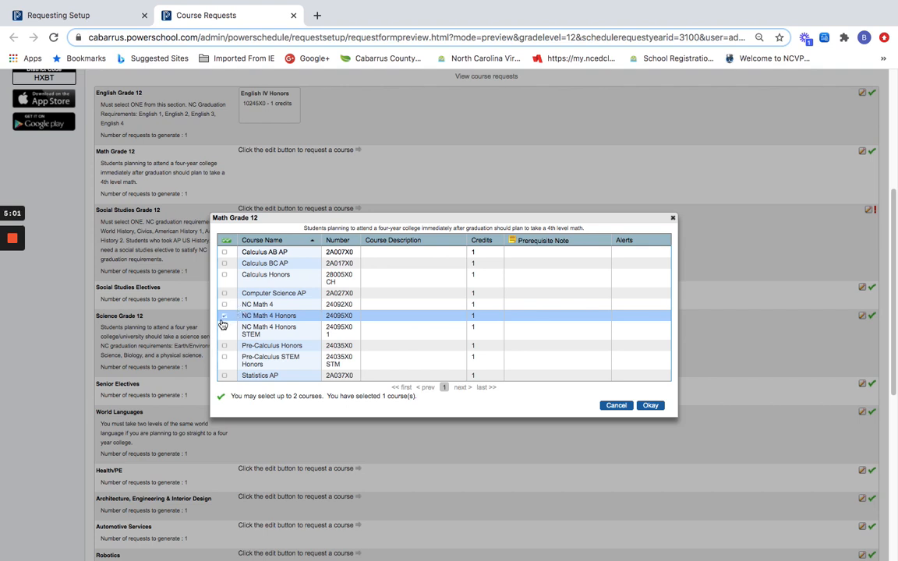
left_click(225, 377)
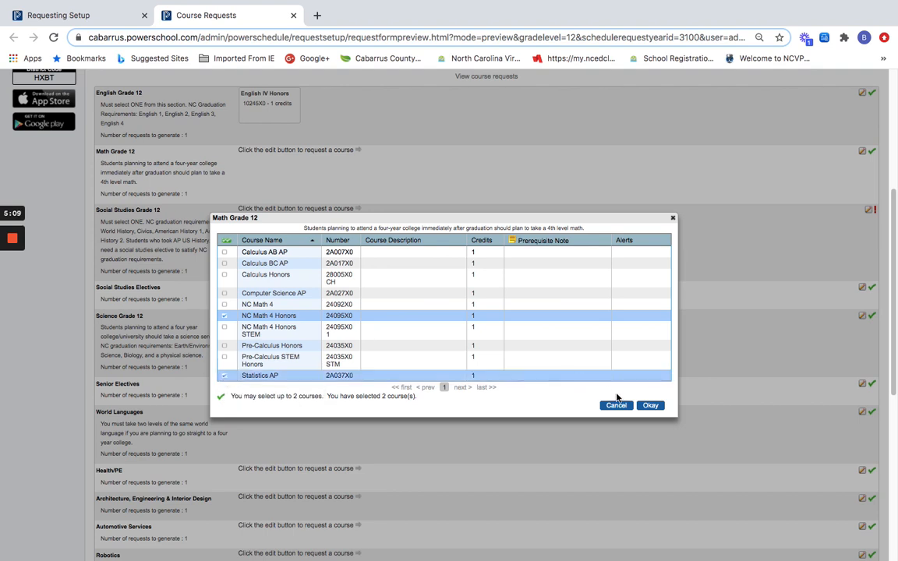
left_click(652, 406)
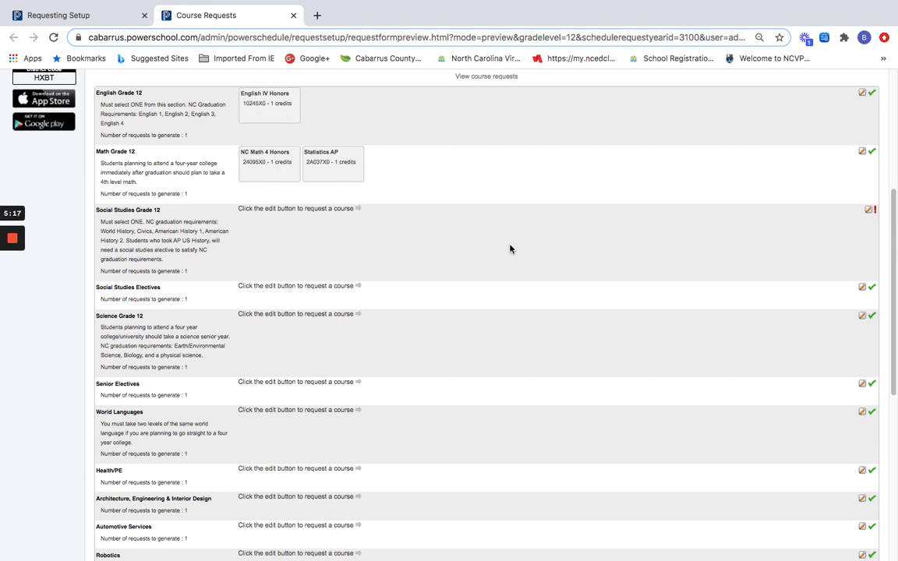
Step: Request American History II in the Social Studies Grade 12 section and accept the selection
left_click(870, 212)
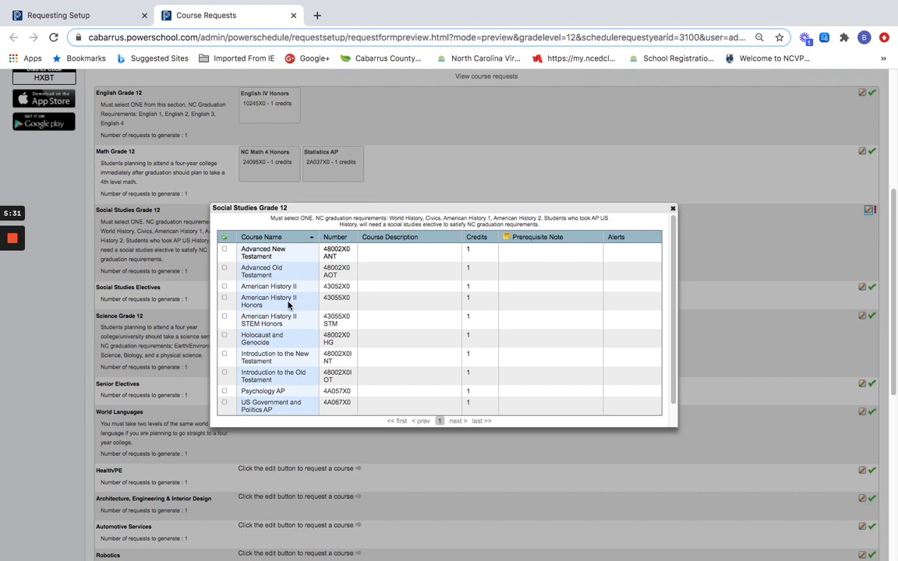
left_click(225, 288)
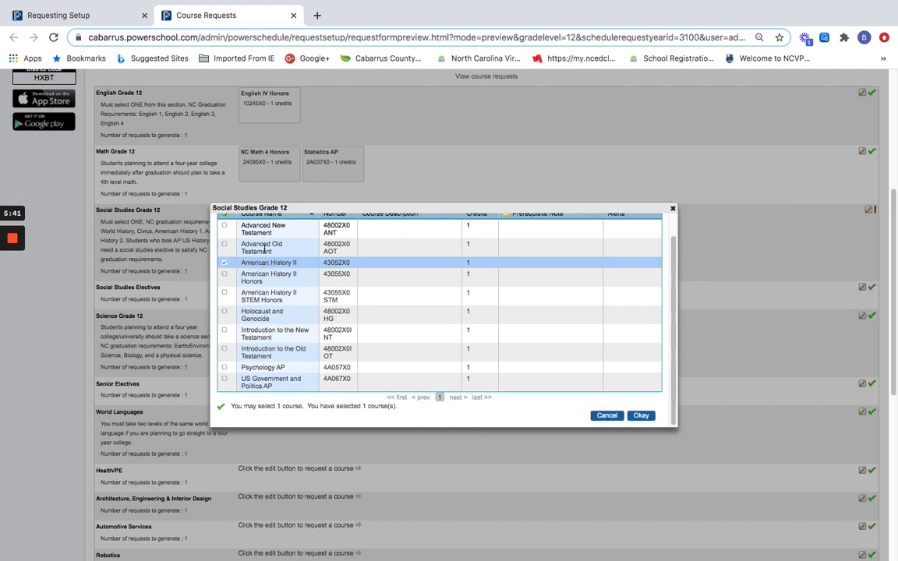
left_click(641, 416)
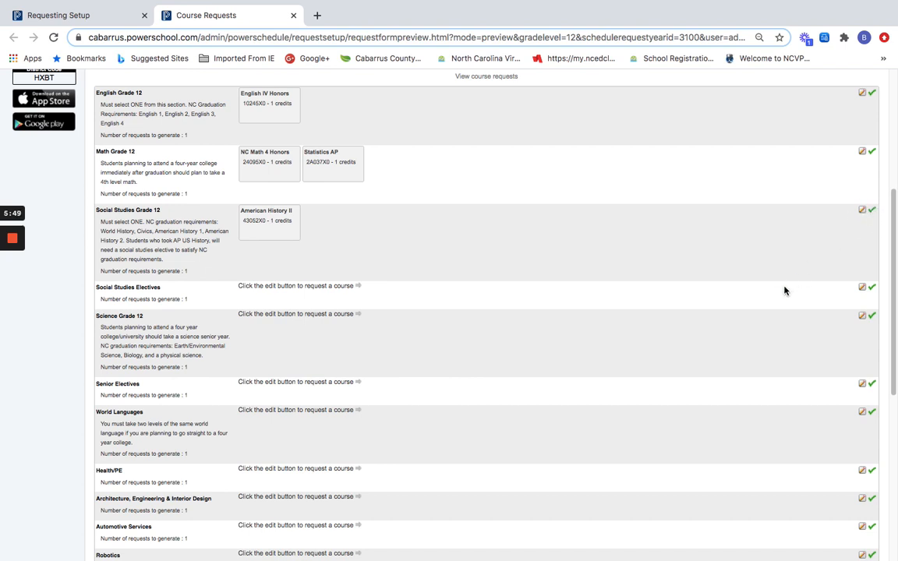
Step: Request Chemistry in the Science Grade 12 section and accept the selection
scroll(784, 290, "down", 2)
scroll(785, 290, "up", 2)
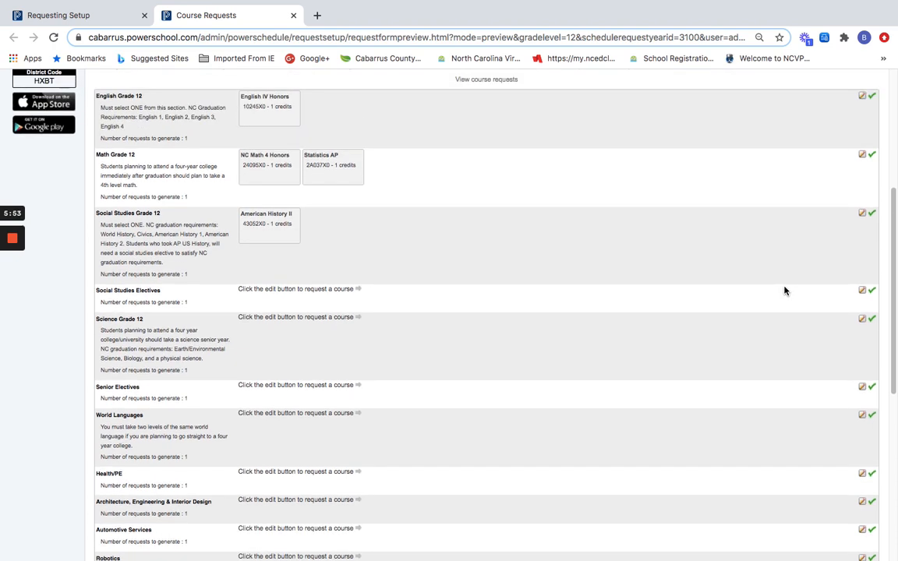
scroll(785, 290, "down", 1)
scroll(784, 290, "down", 5)
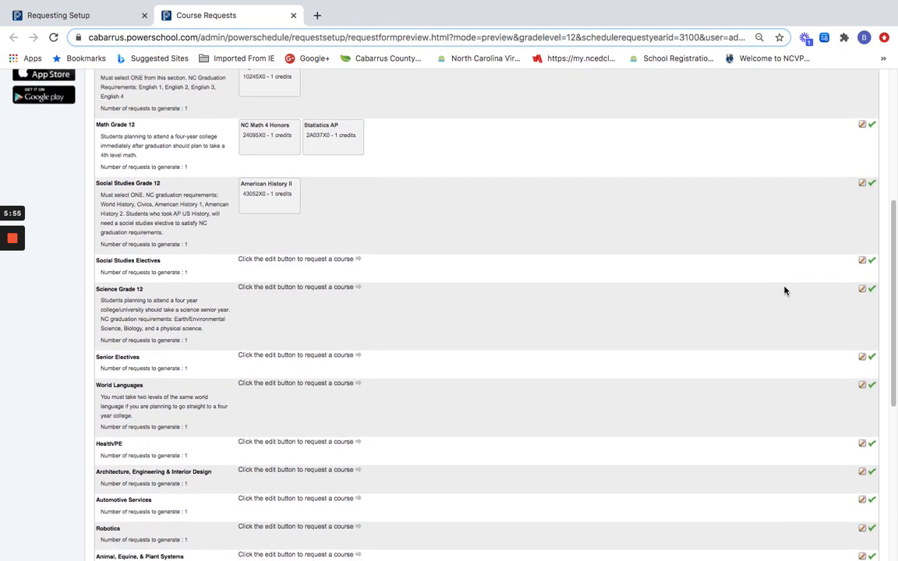
scroll(784, 290, "down", 5)
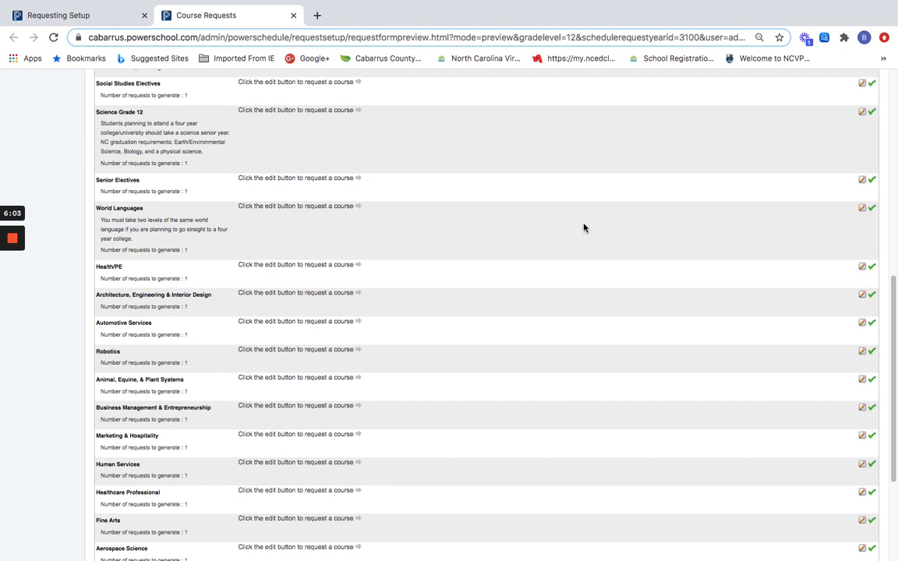
scroll(584, 228, "up", 2)
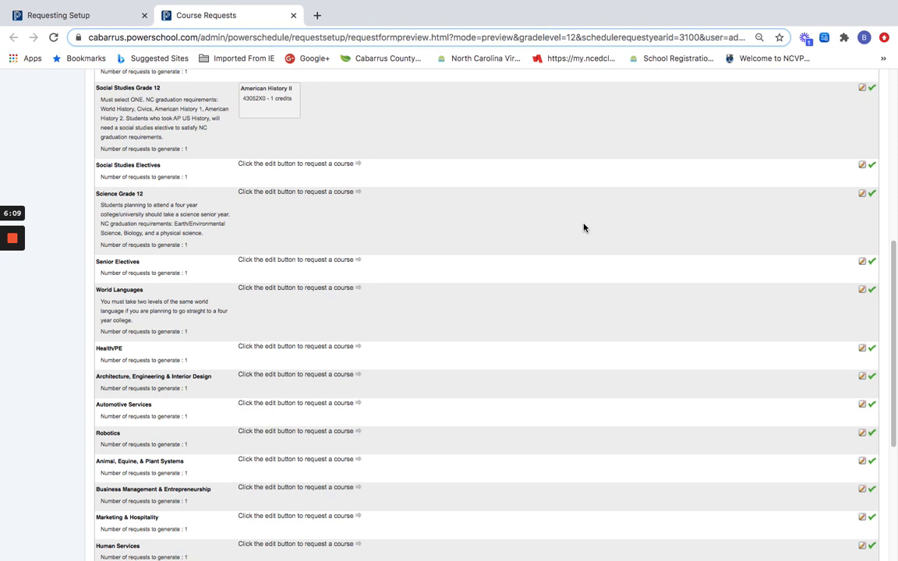
left_click(862, 194)
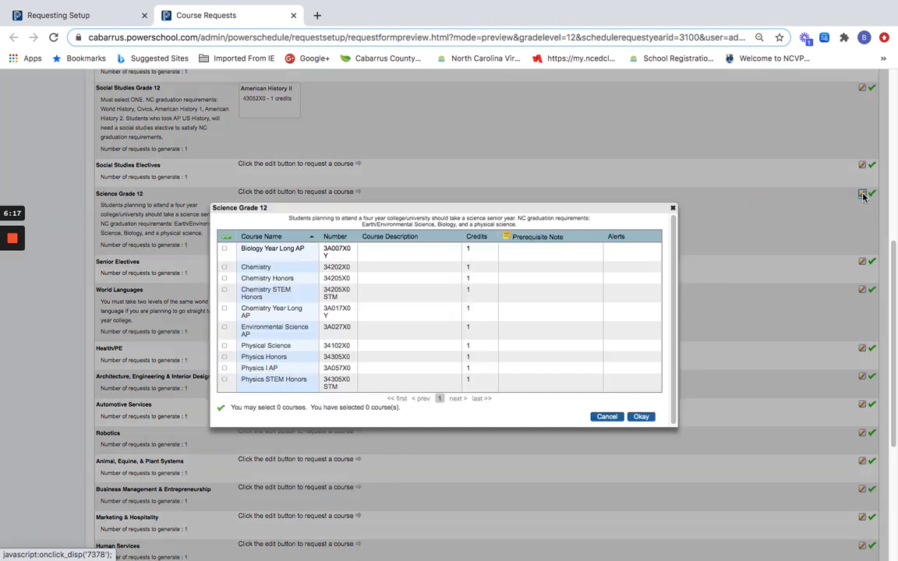
left_click(224, 267)
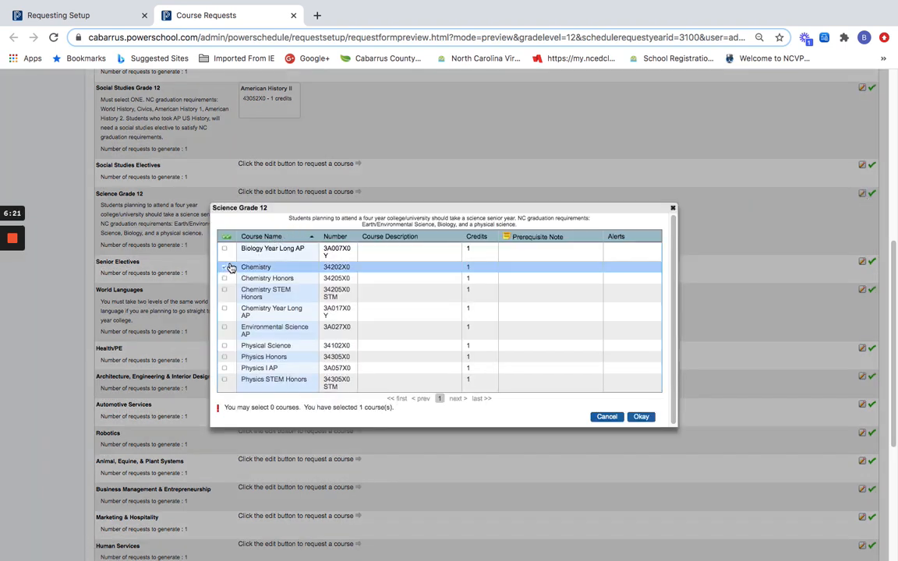
left_click(639, 418)
scroll(615, 239, "up", 3)
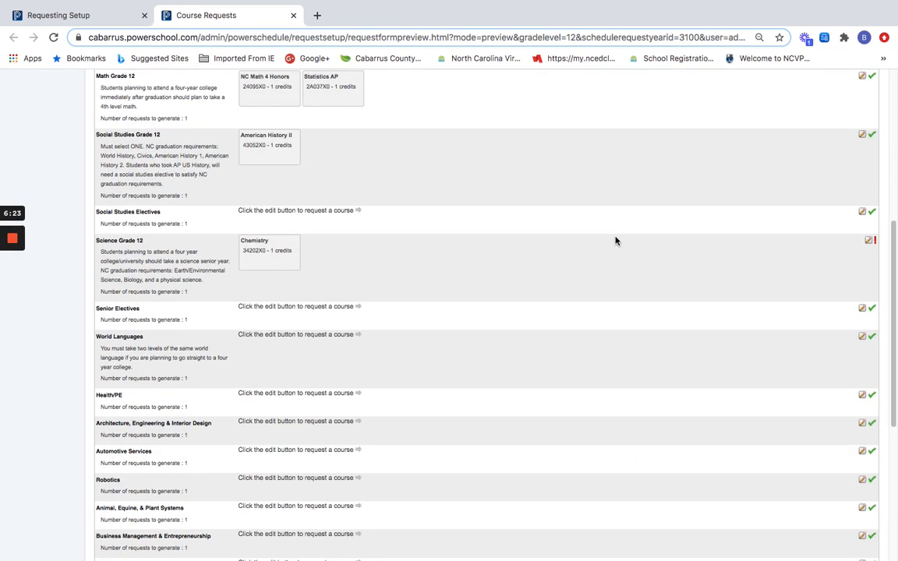
Step: Request Spanish I and Spanish II in the World Languages section and accept both courses
scroll(615, 240, "down", 5)
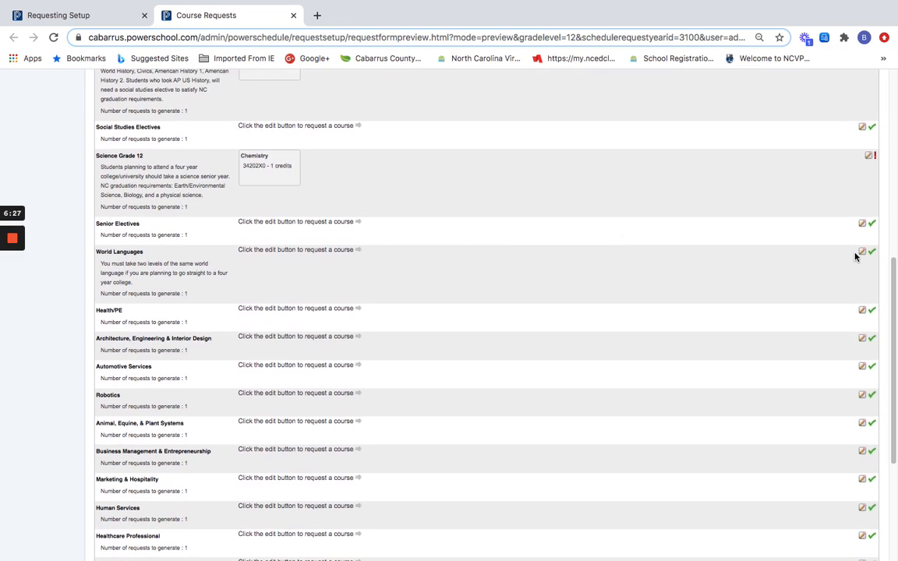
left_click(862, 251)
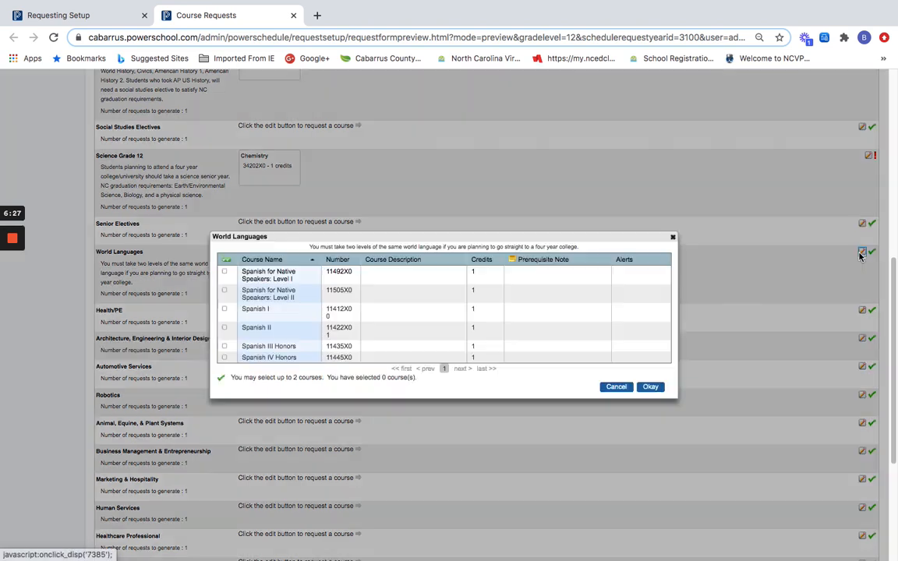
left_click(224, 310)
left_click(224, 328)
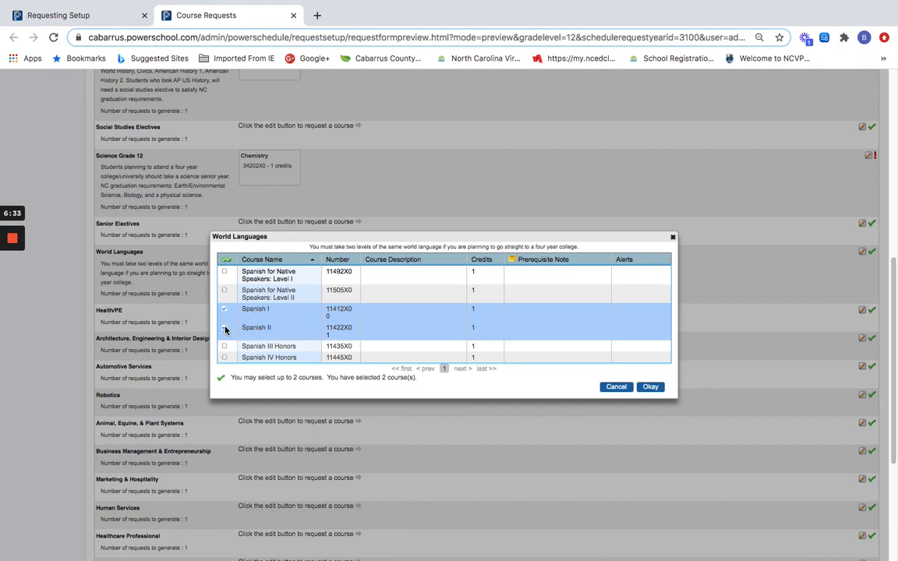
left_click(651, 386)
scroll(720, 326, "up", 3)
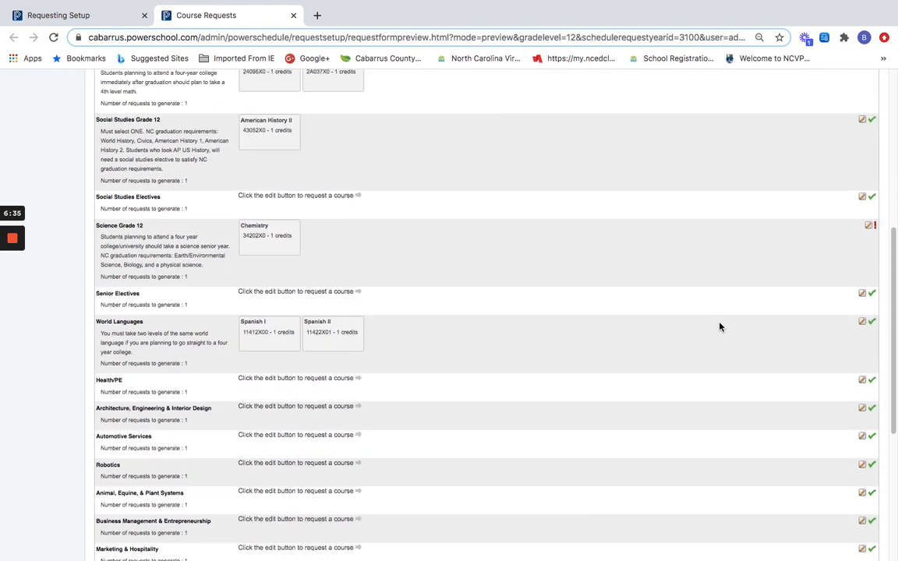
scroll(720, 327, "up", 1)
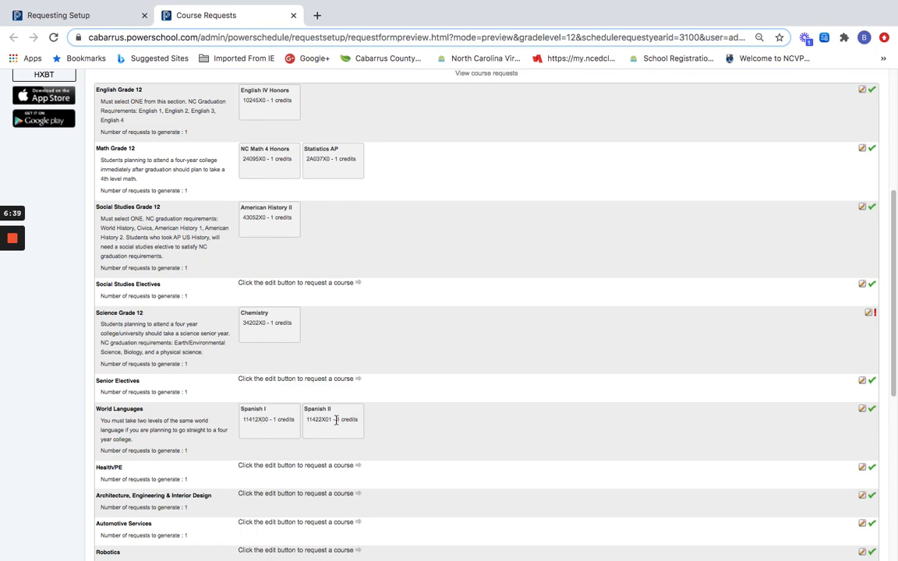
Step: Request Animal Science I in the Animal, Equine, & Plant Systems section and accept the selection
scroll(492, 449, "down", 5)
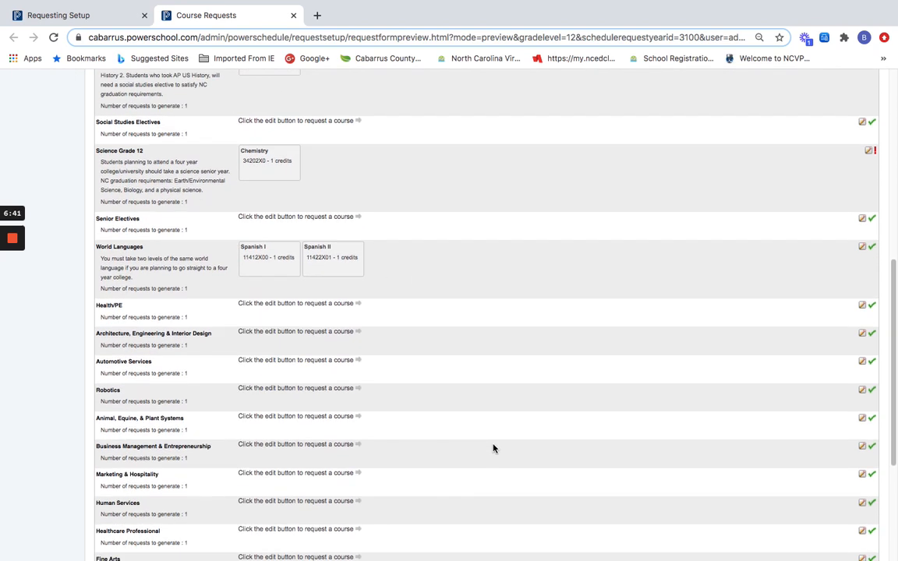
scroll(746, 400, "down", 3)
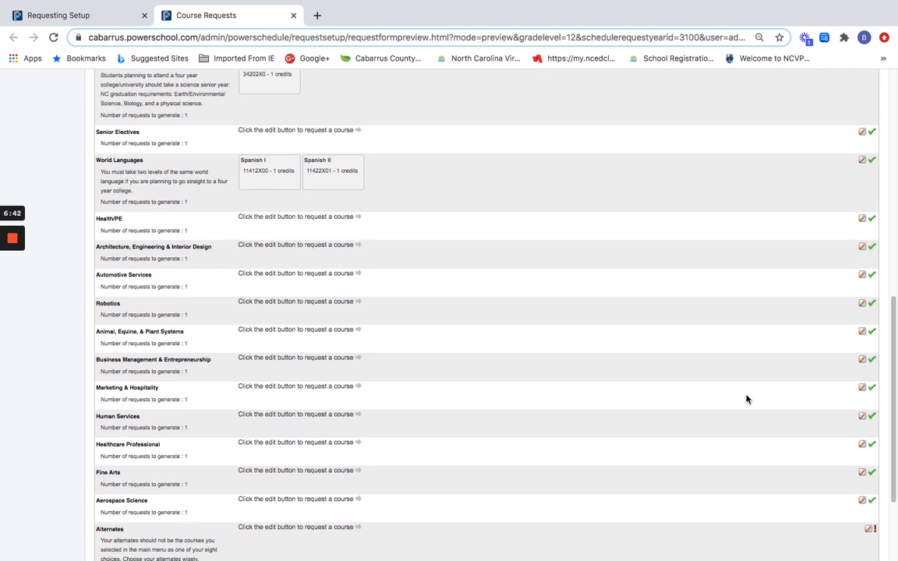
left_click(862, 331)
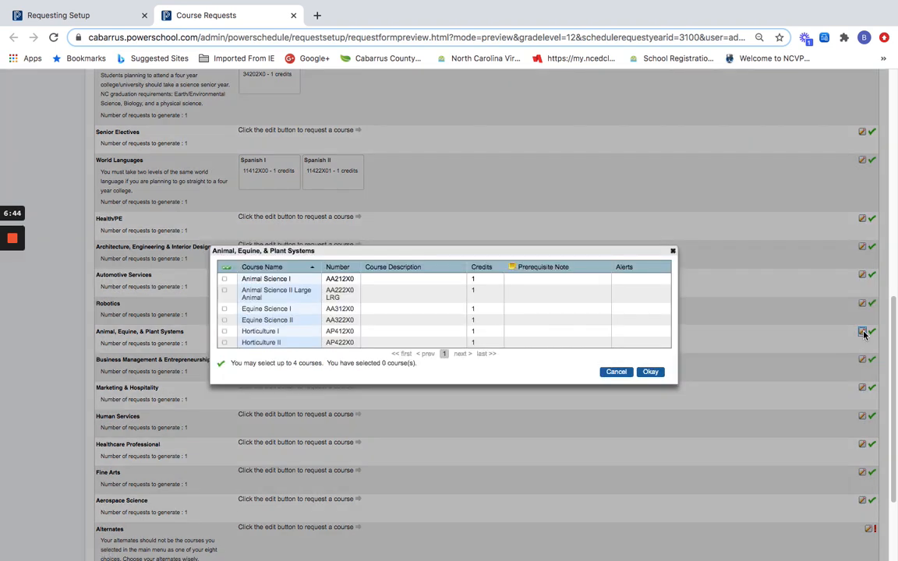
left_click(224, 281)
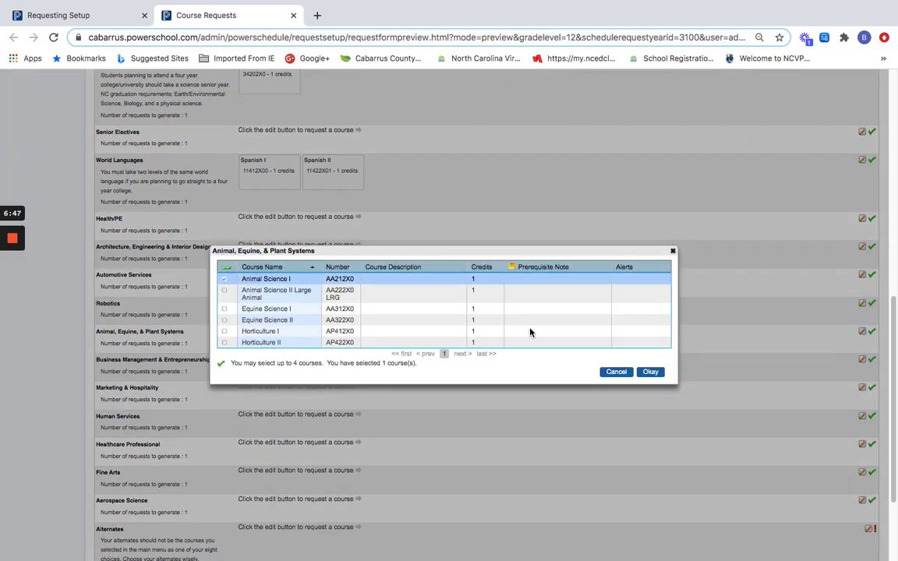
left_click(650, 372)
Step: Open the Alternates course list and select Advanced PE and Aerospace I JROTC as alternates
scroll(654, 434, "down", 4)
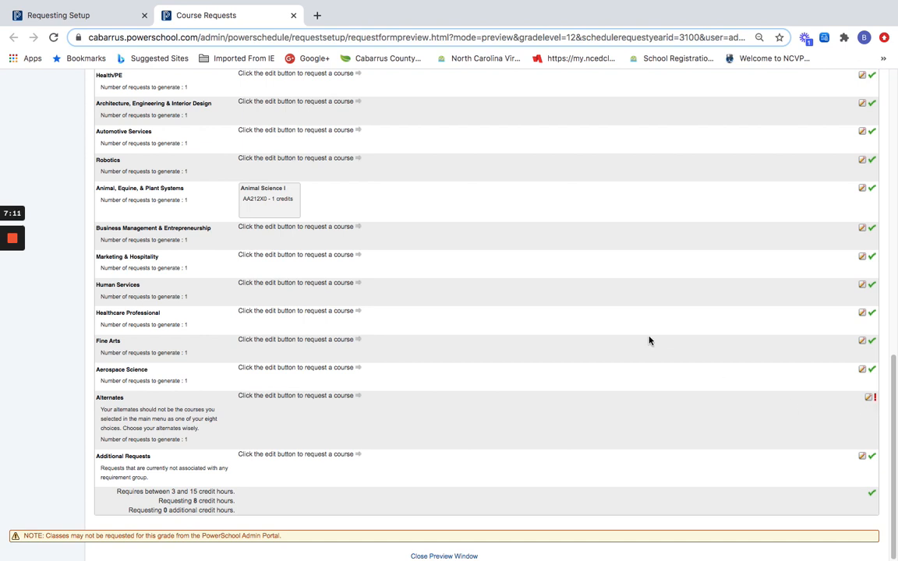
scroll(649, 340, "up", 3)
scroll(649, 340, "up", 1)
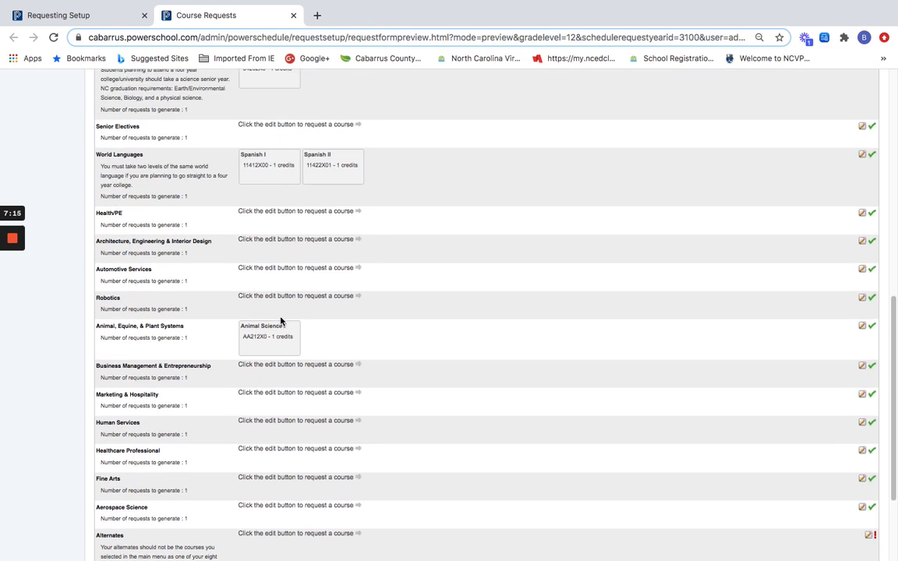
scroll(355, 282, "up", 2)
scroll(355, 282, "down", 6)
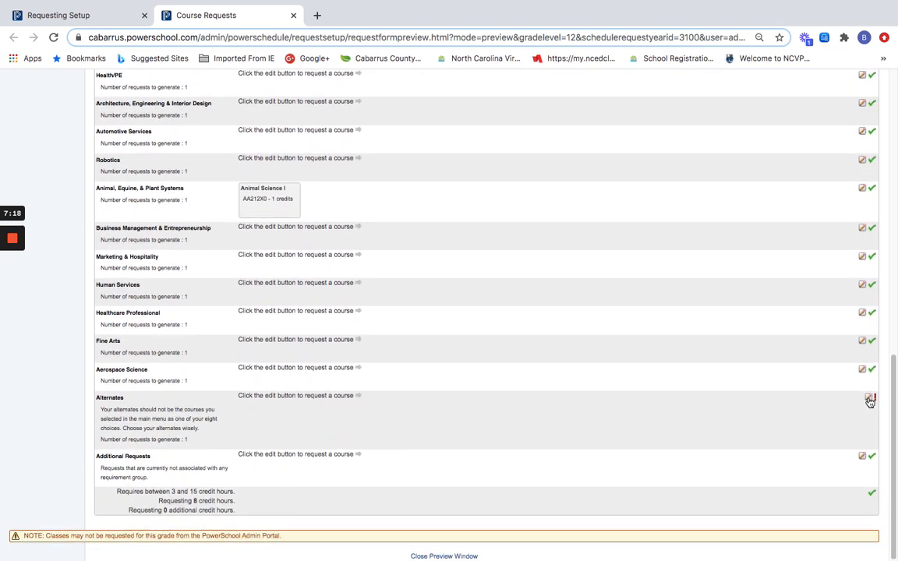
left_click(869, 398)
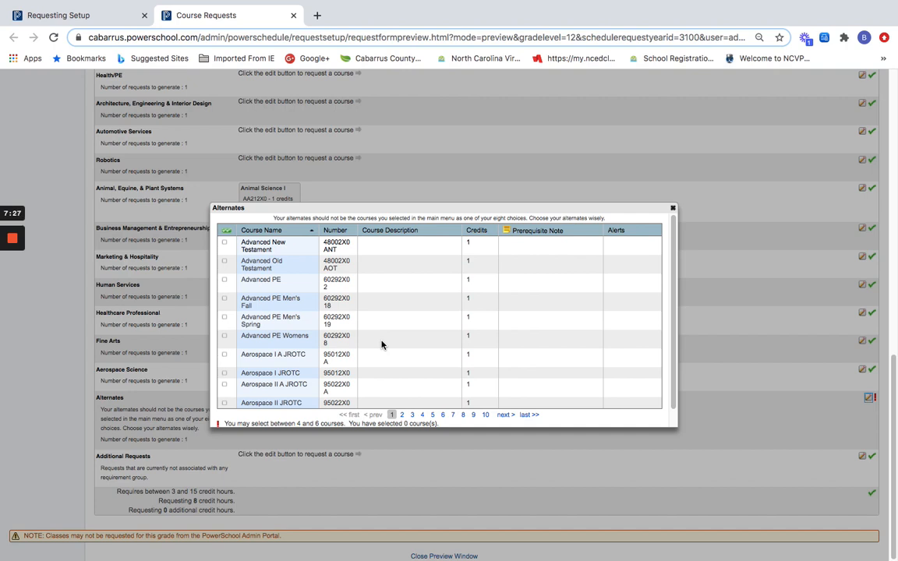
scroll(381, 345, "down", 1)
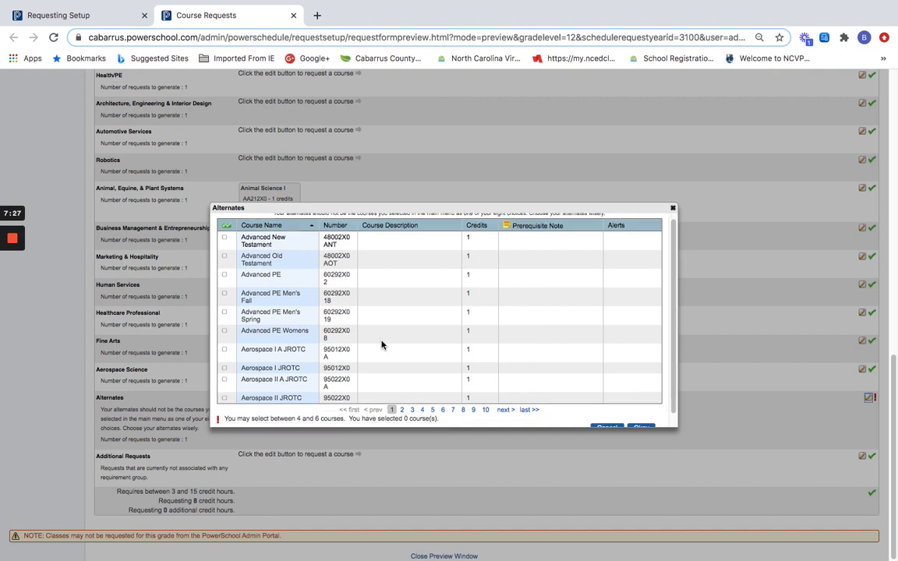
left_click(223, 274)
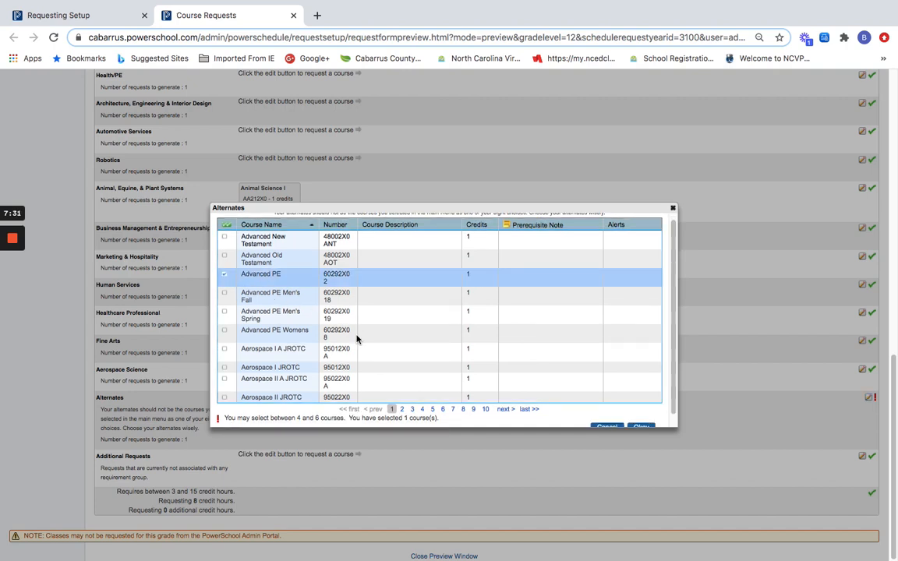
left_click(224, 370)
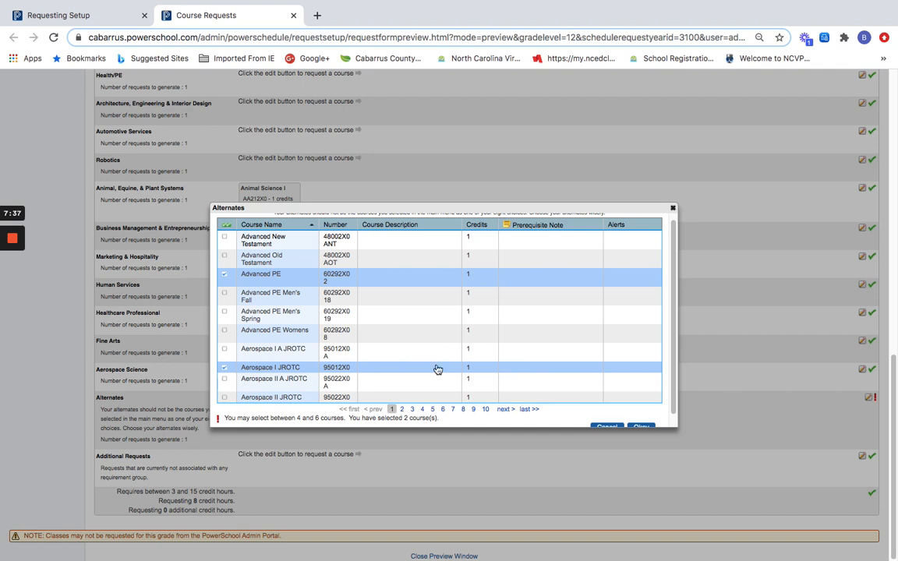
Step: Add Health Science I and Holocaust and Genocide from page 6 of the Alternates list and accept the alternates
left_click(442, 409)
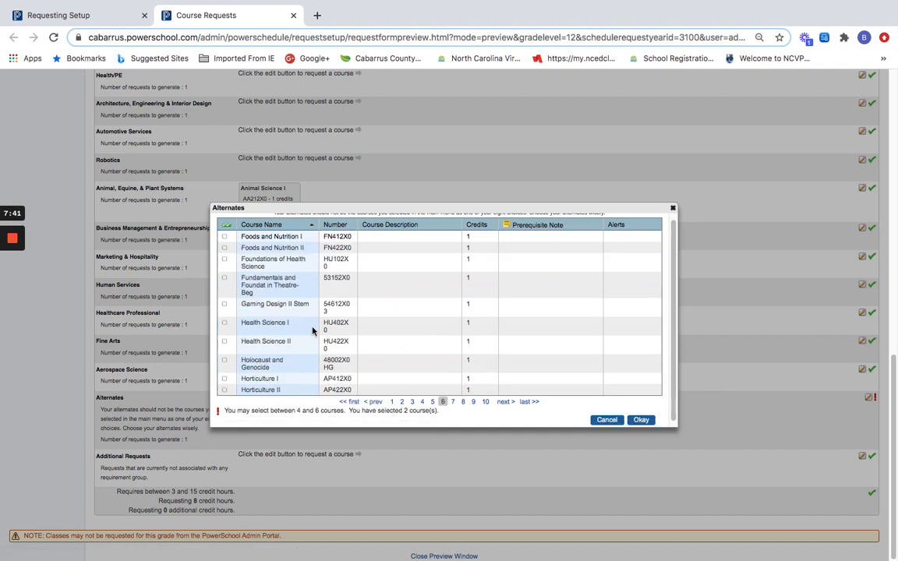
left_click(224, 326)
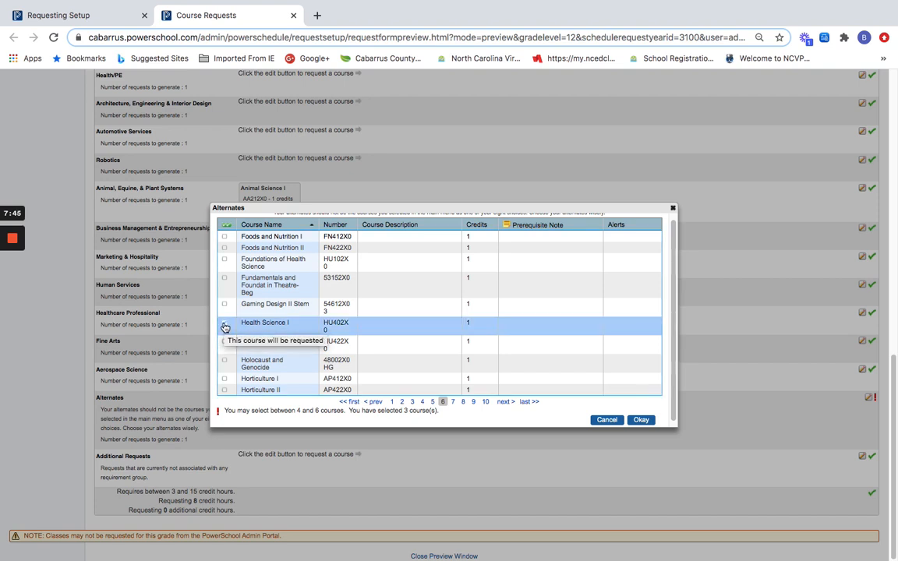
left_click(225, 363)
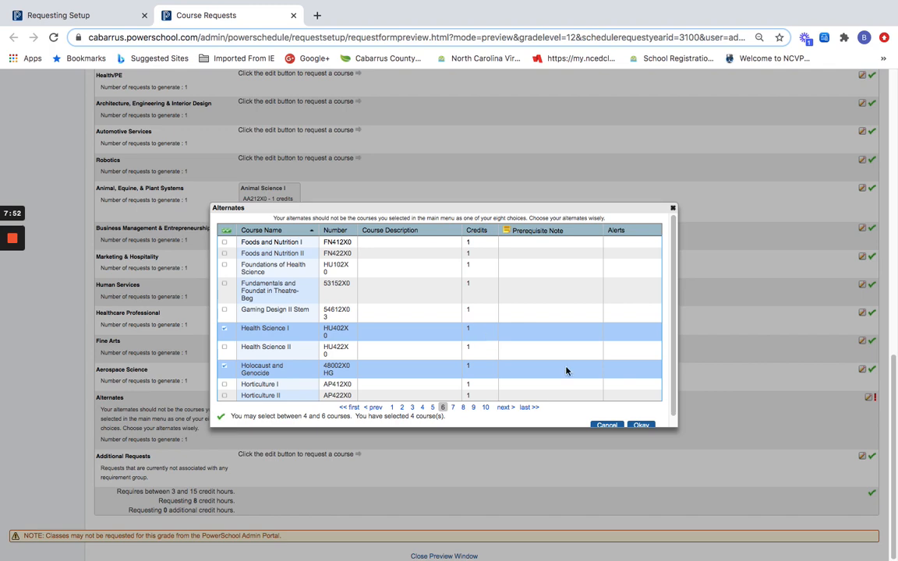
scroll(577, 376, "down", 1)
left_click(642, 419)
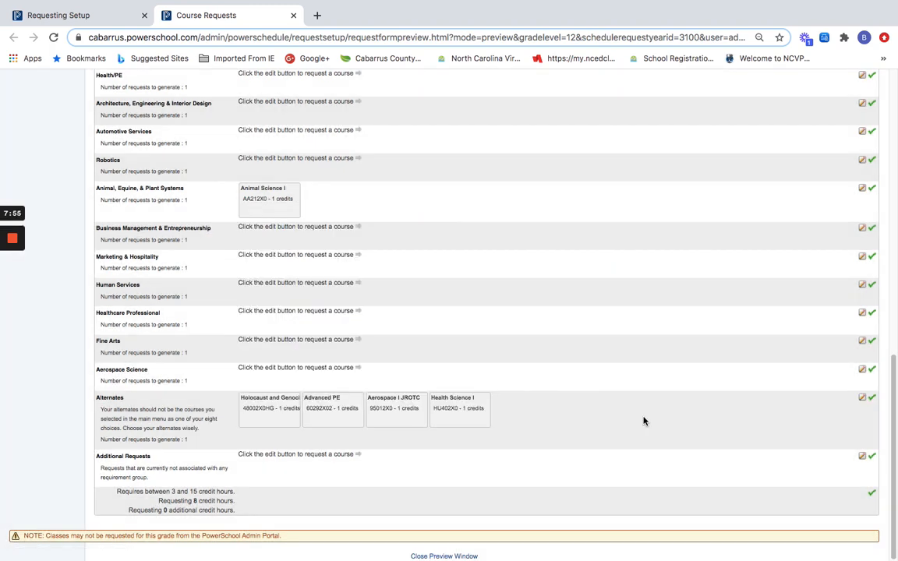
Step: Review the requested courses and alternates across all sections of the Grade 12 form
scroll(718, 383, "up", 5)
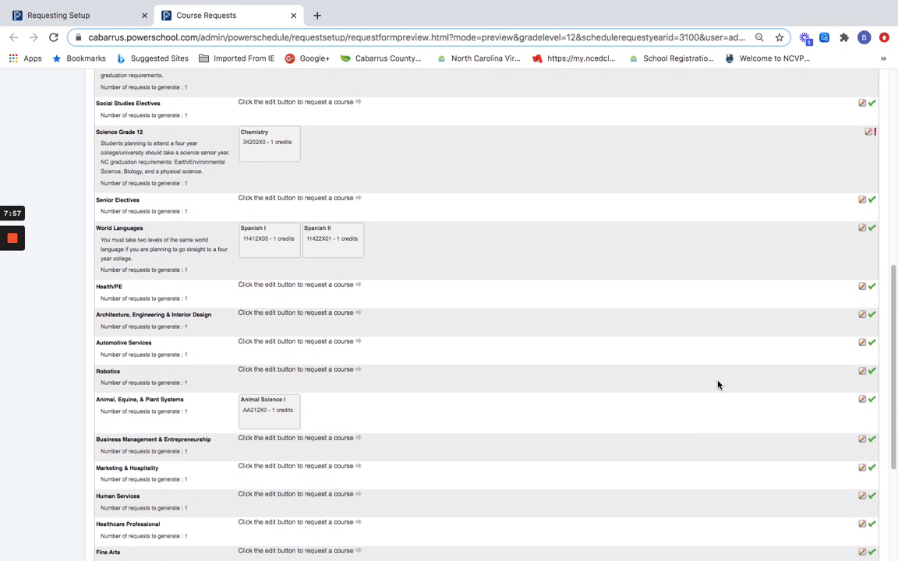
scroll(718, 385, "down", 6)
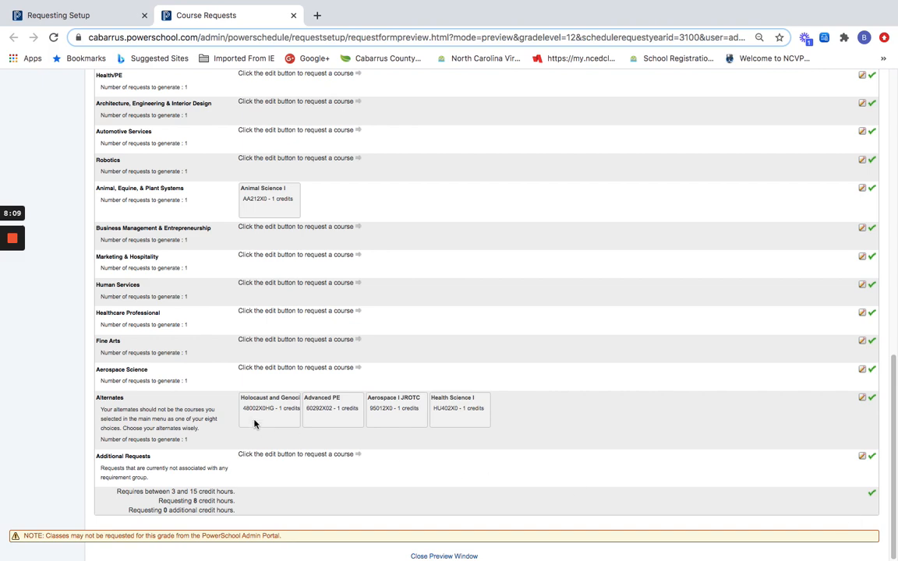
scroll(478, 275, "up", 3)
scroll(478, 275, "up", 5)
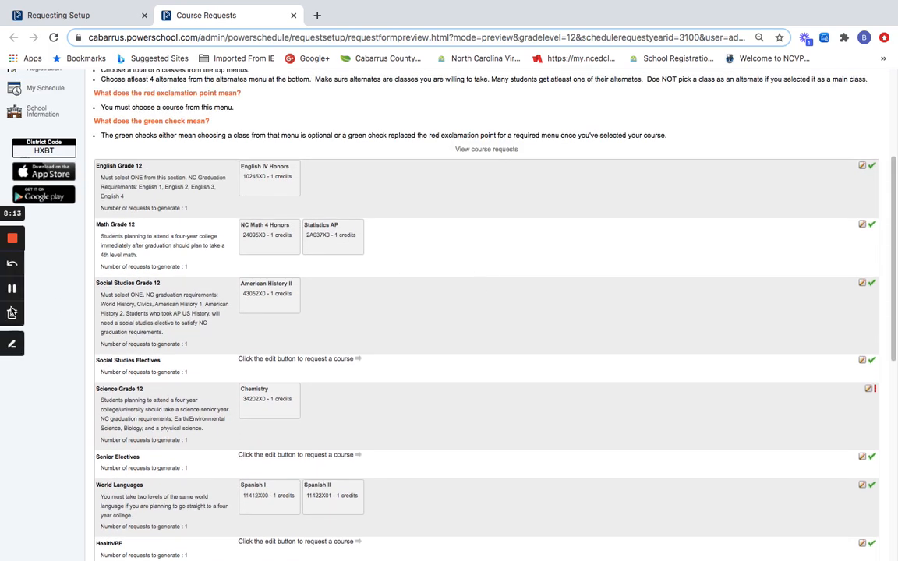
left_click(12, 290)
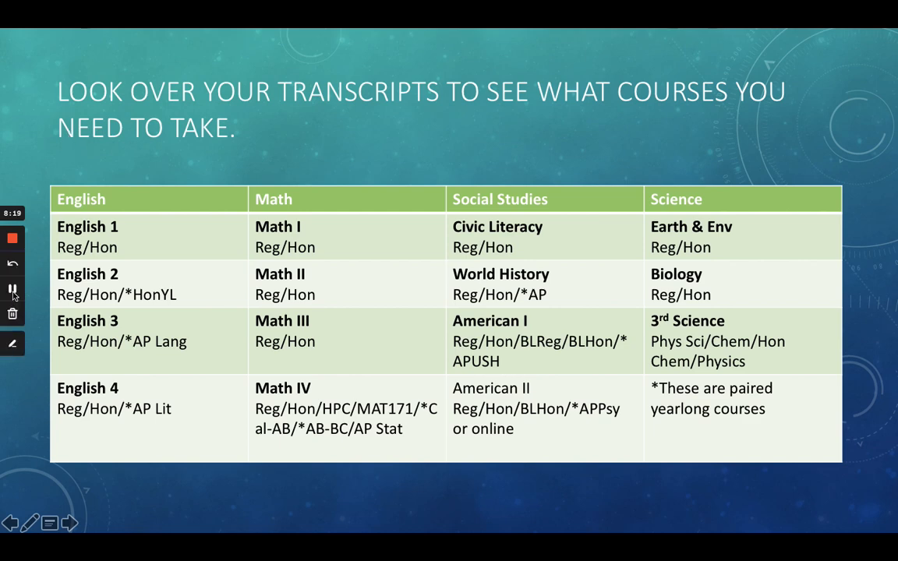
key("Right")
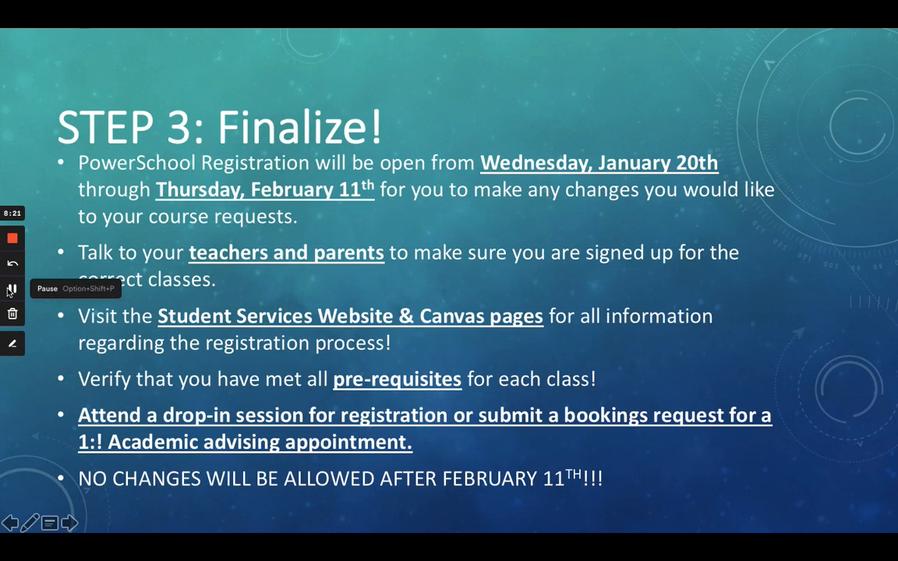